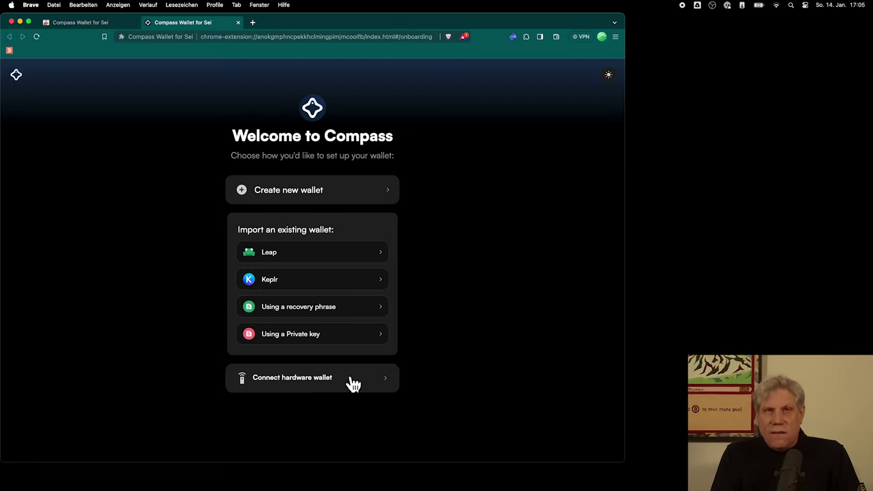
# Connect the hardware wallet to Compass, retrying the connection, and import Wallet 3 from the full list of accounts
pyautogui.click(351, 378)
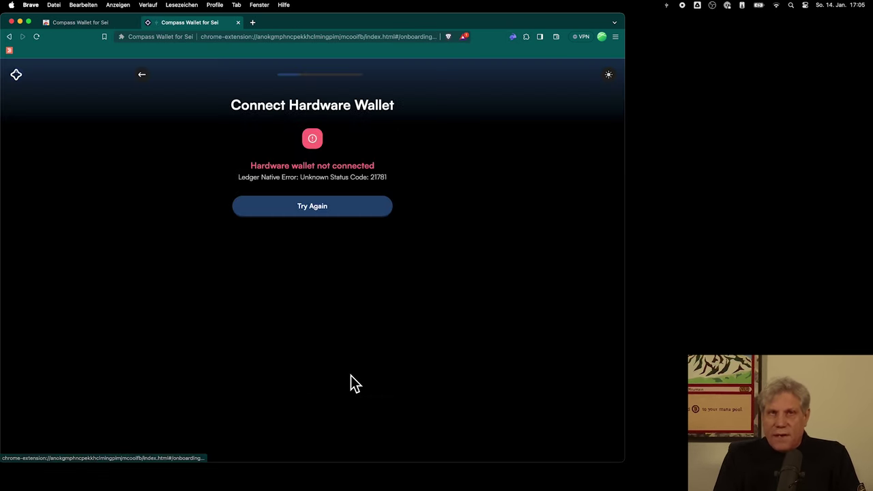
pyautogui.click(348, 214)
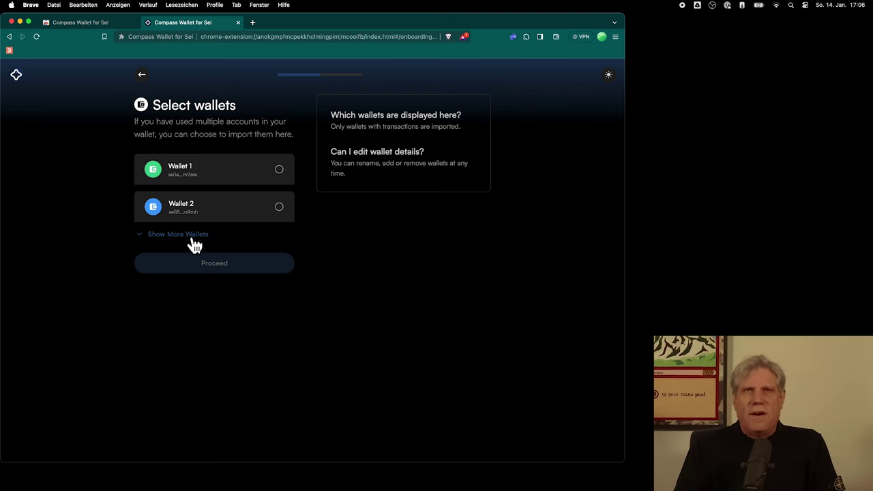
pyautogui.click(191, 235)
pyautogui.click(278, 244)
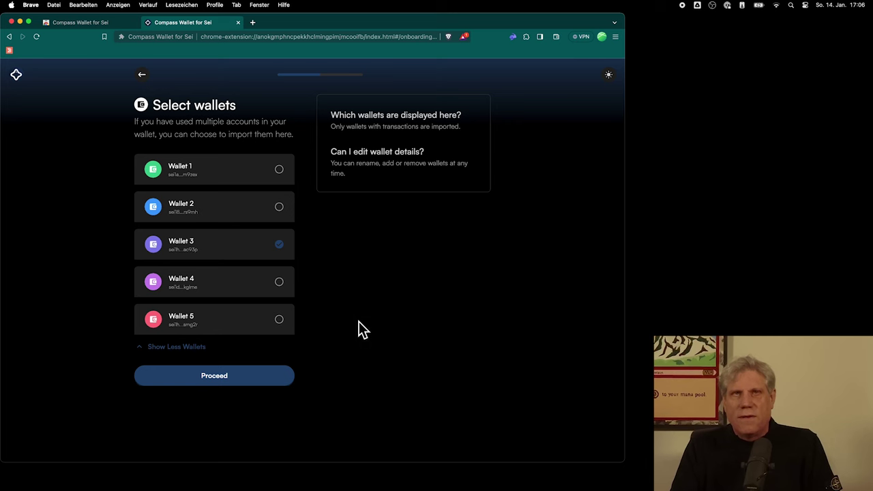
pyautogui.click(236, 379)
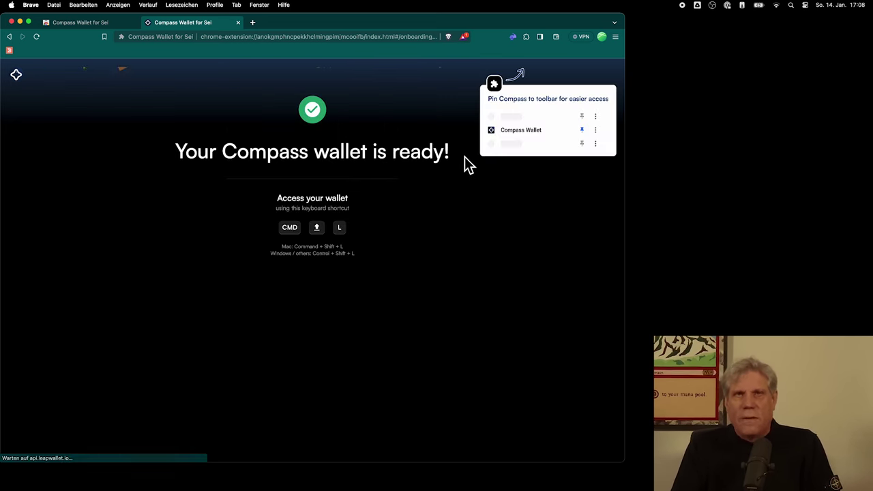
# Pin the Compass Wallet for Sei extension in the browser and copy the Sei address from the opened wallet
pyautogui.click(526, 37)
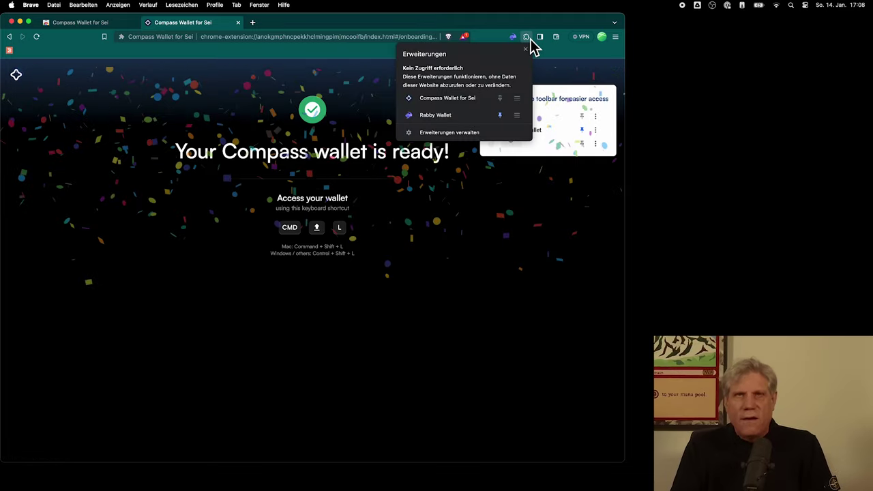
pyautogui.click(500, 98)
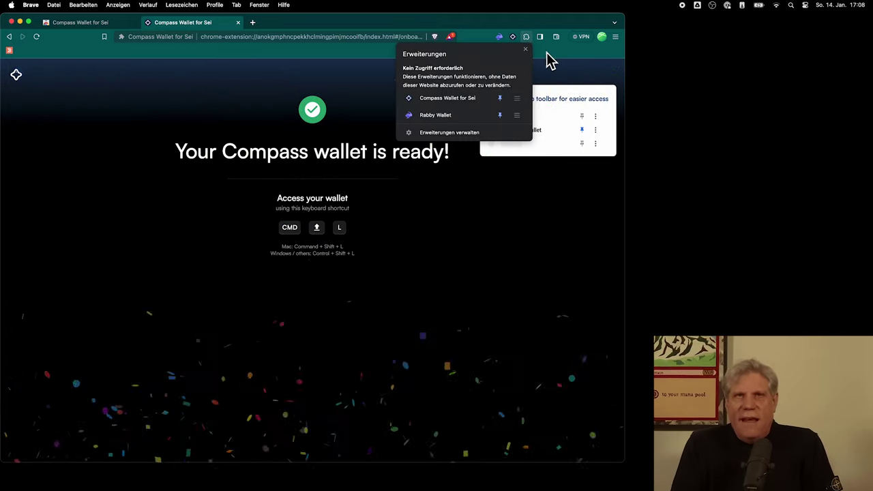
pyautogui.click(547, 53)
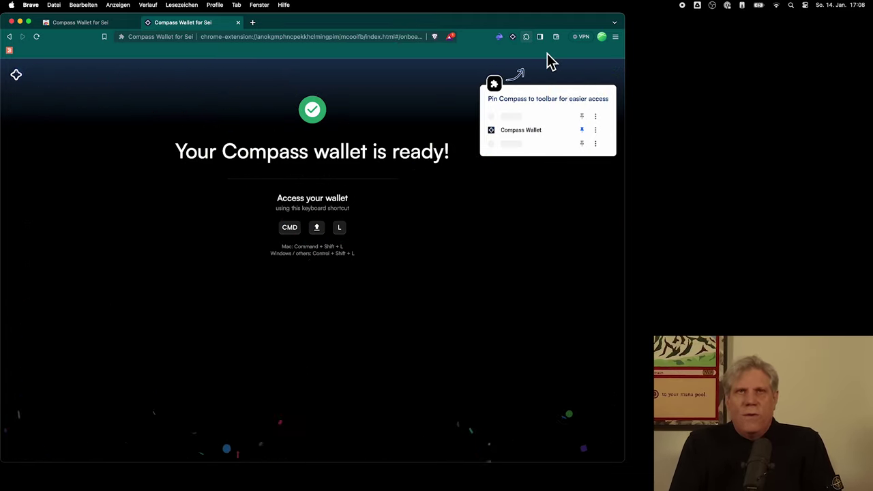
pyautogui.click(515, 40)
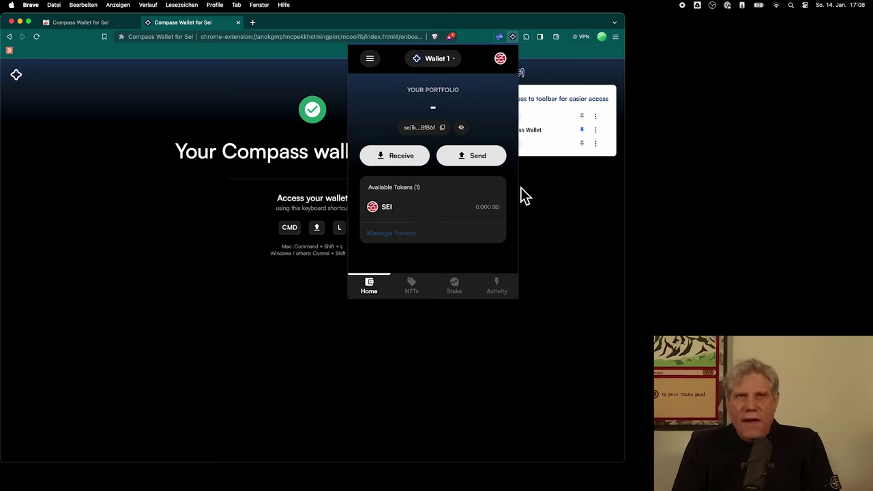
pyautogui.click(441, 128)
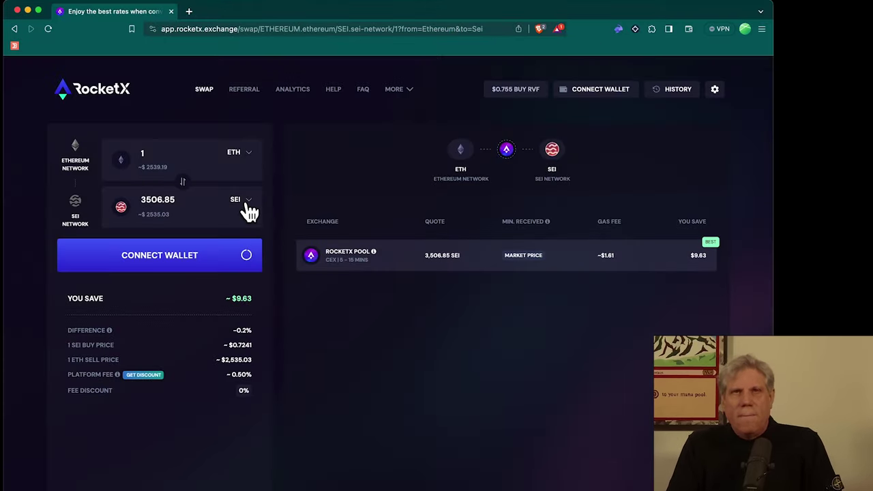
# On RocketX, choose SEI as the token to receive and connect the Ethereum wallet through the MetaMask option, approving it in Rabby
pyautogui.click(246, 206)
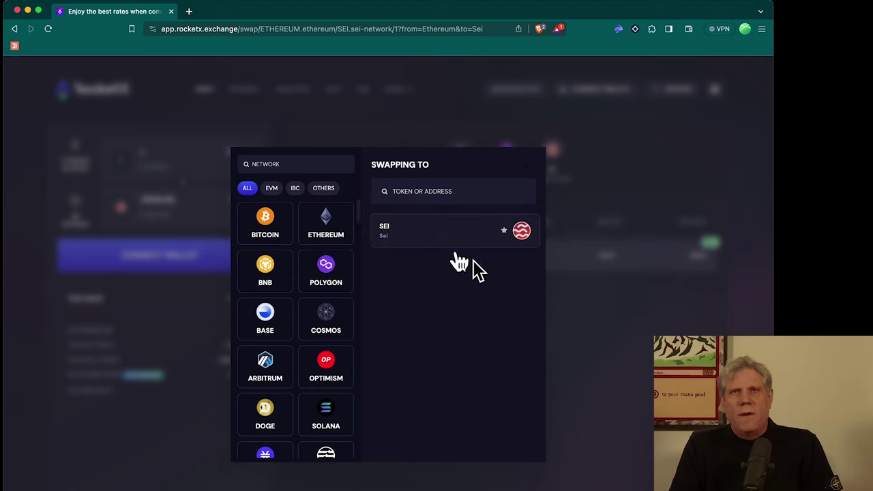
pyautogui.click(420, 237)
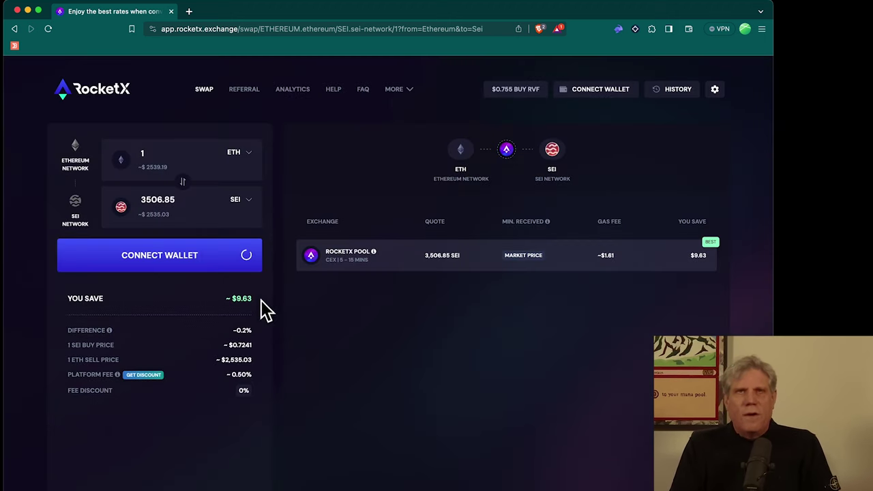
pyautogui.click(210, 262)
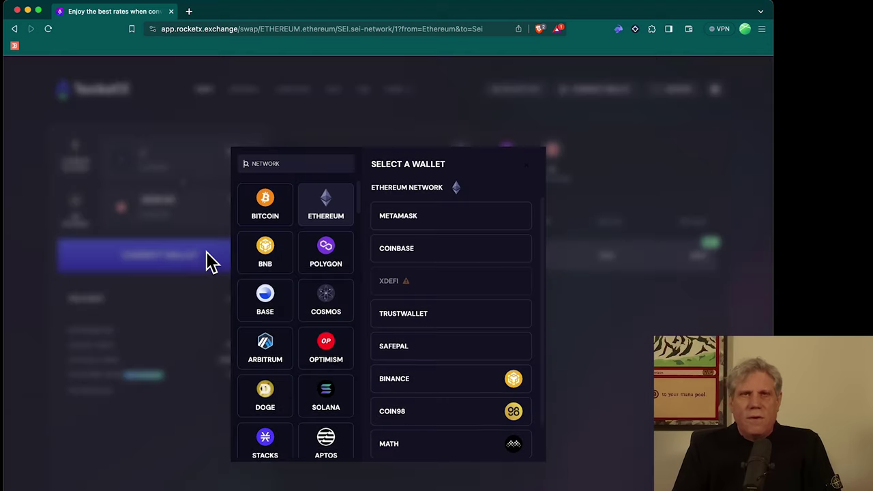
pyautogui.click(441, 217)
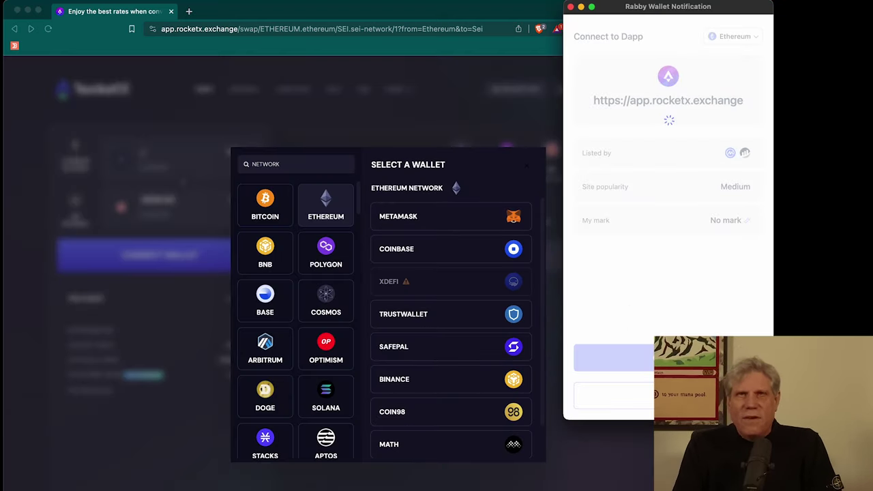
pyautogui.click(669, 358)
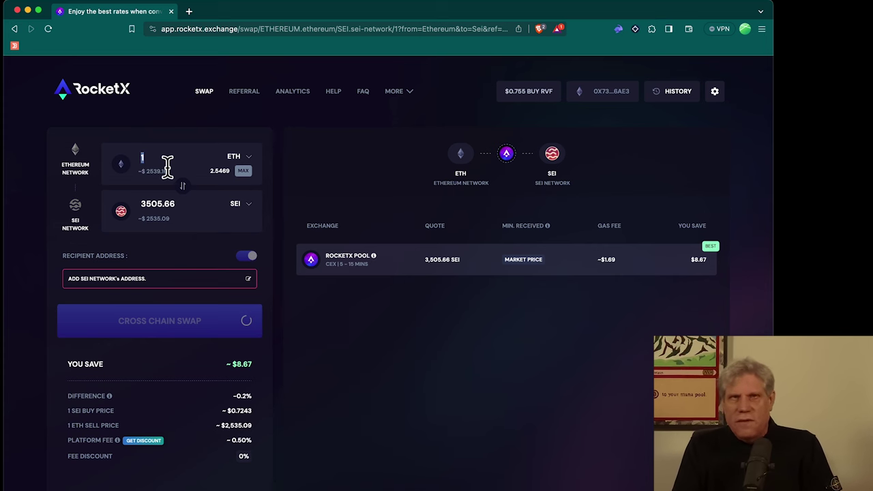
# Set the swap amount to 0.5 ETH and save the address copied from the Compass wallet as the Sei recipient address
pyautogui.press('BackSpace')
pyautogui.write('0.5')
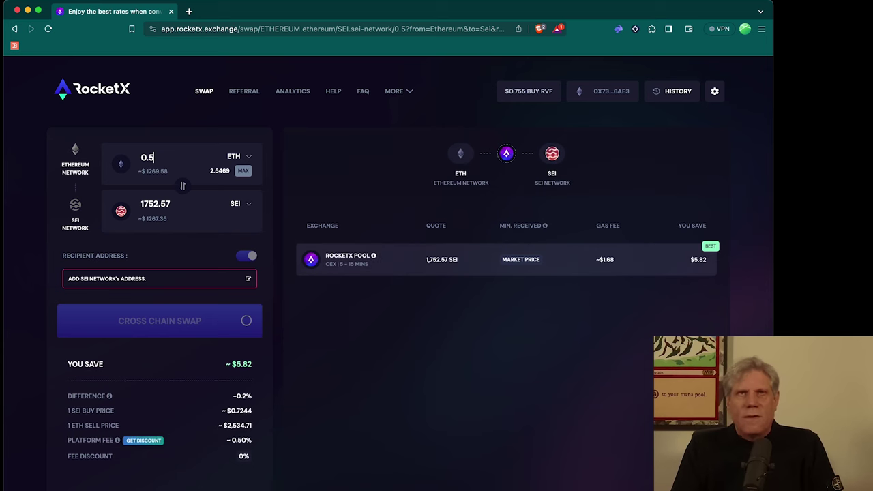
pyautogui.click(634, 29)
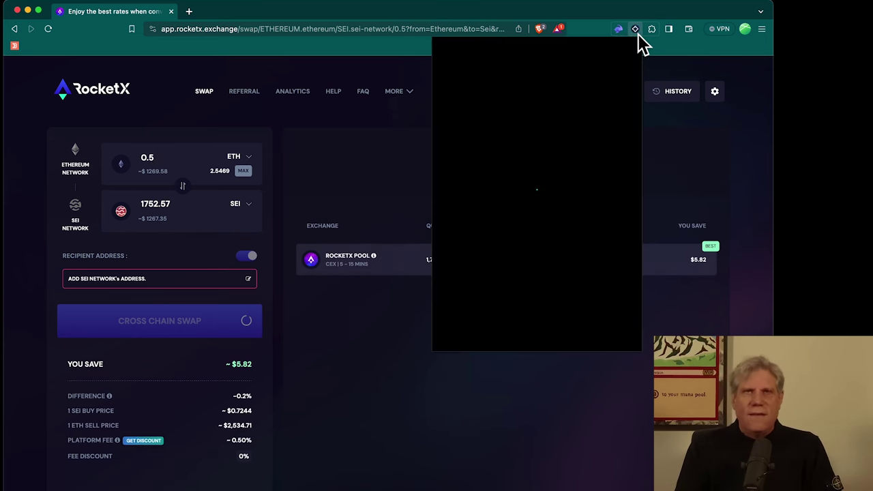
pyautogui.click(550, 142)
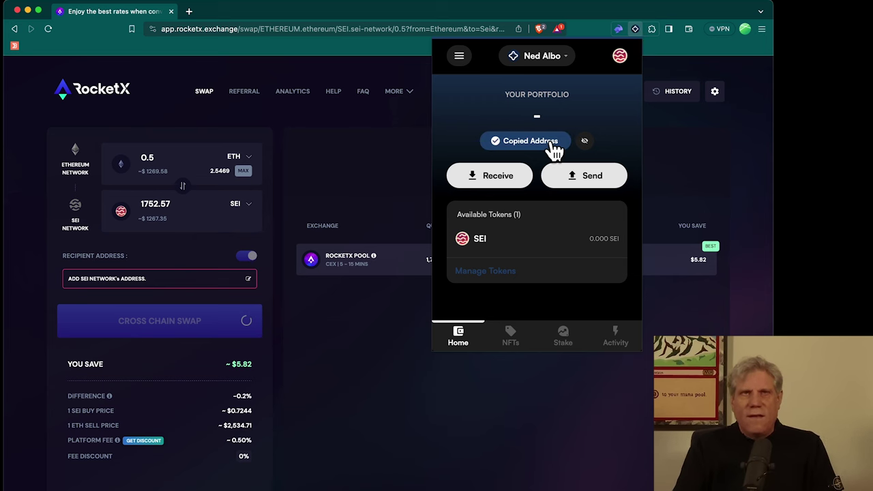
pyautogui.click(230, 283)
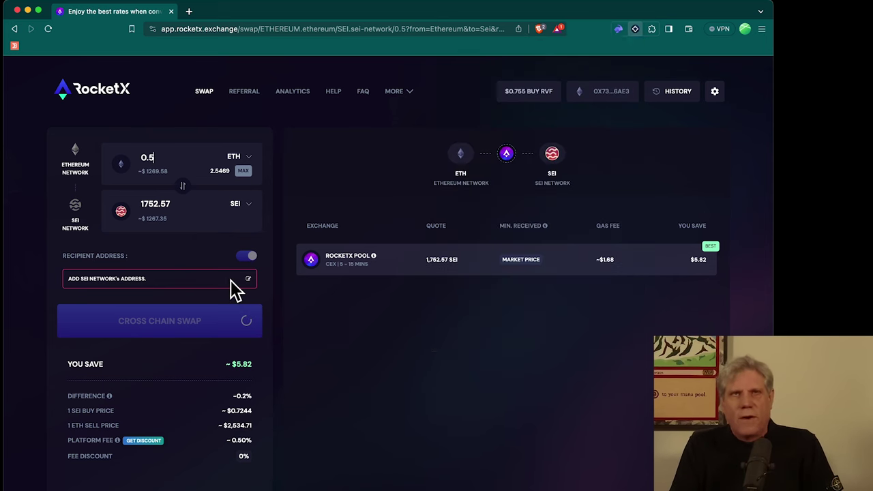
pyautogui.click(189, 281)
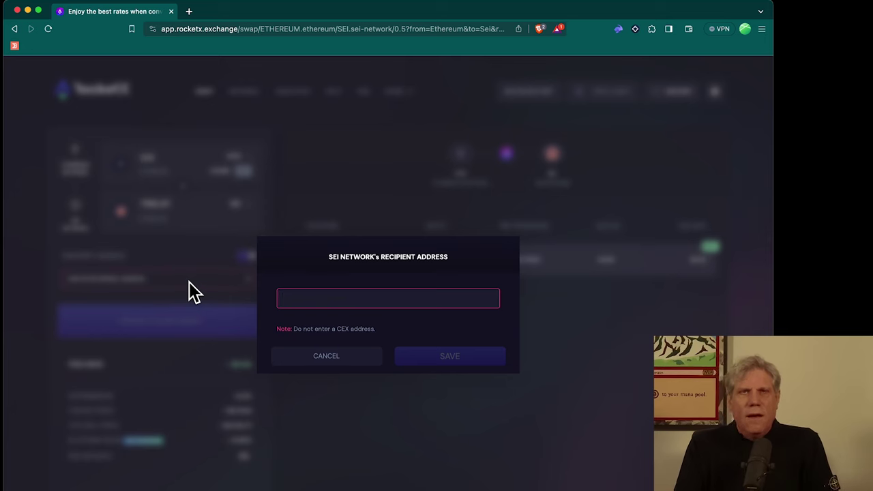
pyautogui.press('super+v')
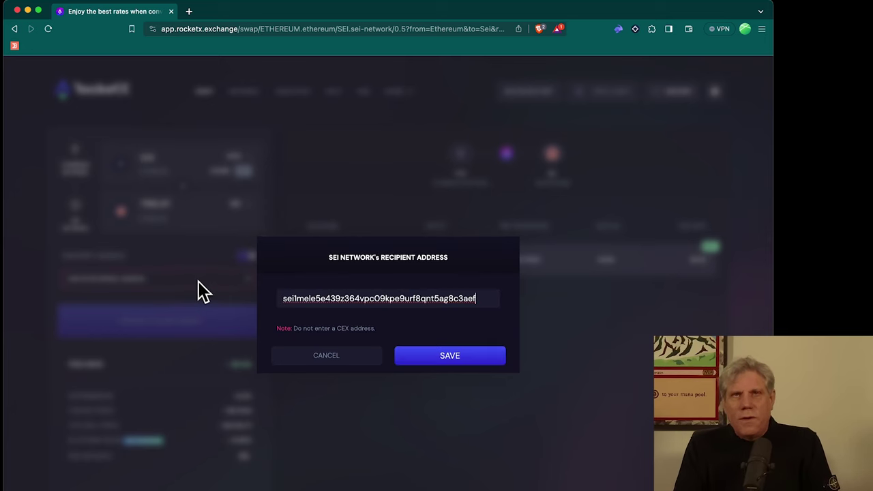
pyautogui.click(455, 359)
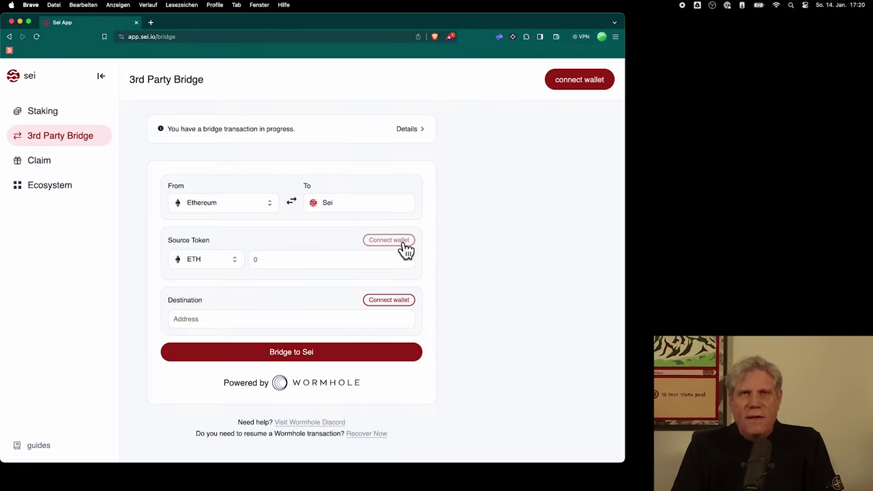
# On the Sei App bridge, connect the Compass wallet for Sei and the MetaMask option for the Ethereum source token
pyautogui.click(560, 78)
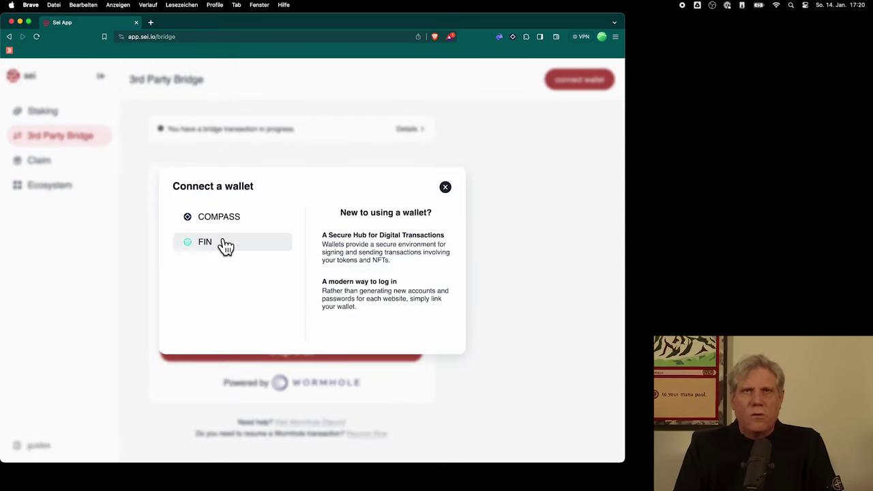
pyautogui.click(224, 218)
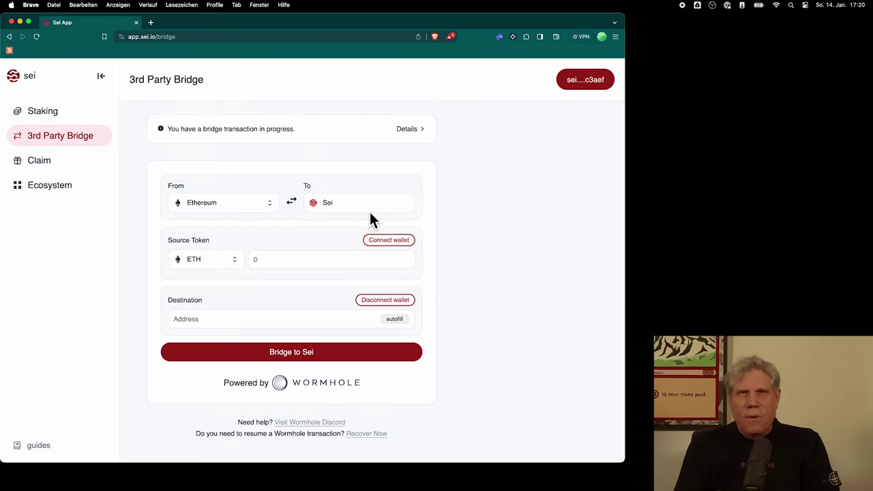
pyautogui.click(397, 242)
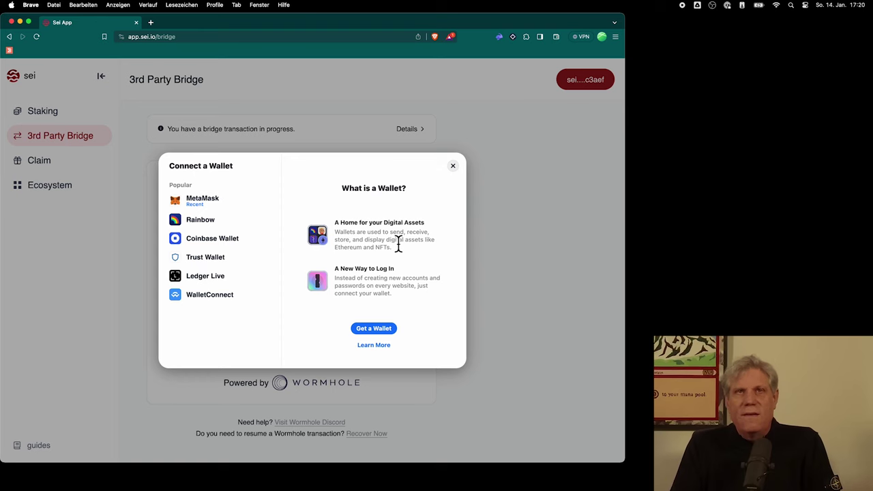
pyautogui.click(212, 201)
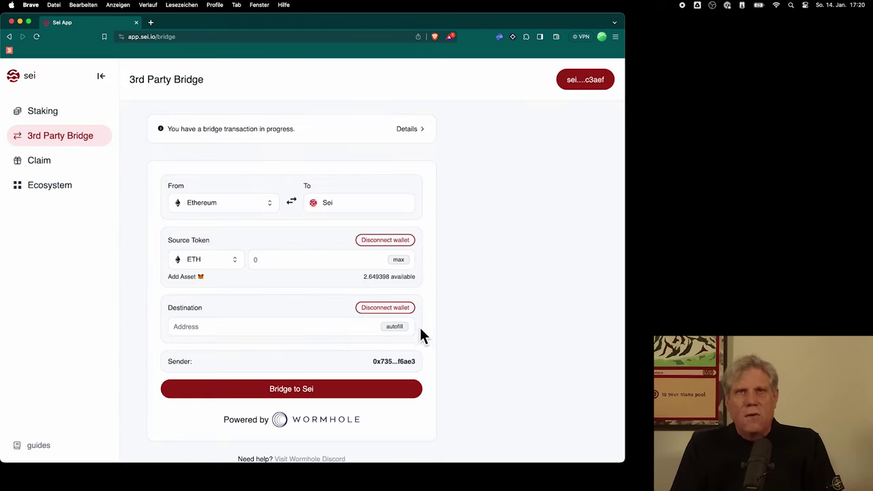
# Set the bridge amount to 0.1 ETH and fill the destination with the connected Sei wallet's address
pyautogui.click(353, 264)
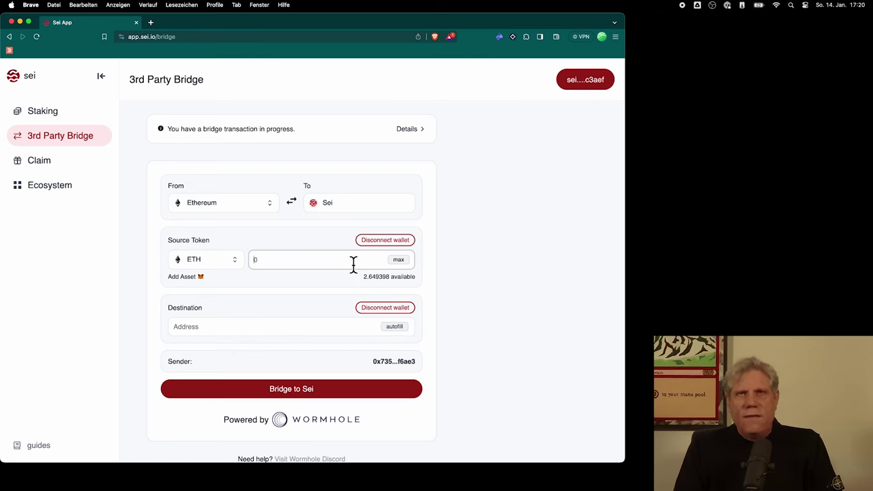
pyautogui.write('0.1')
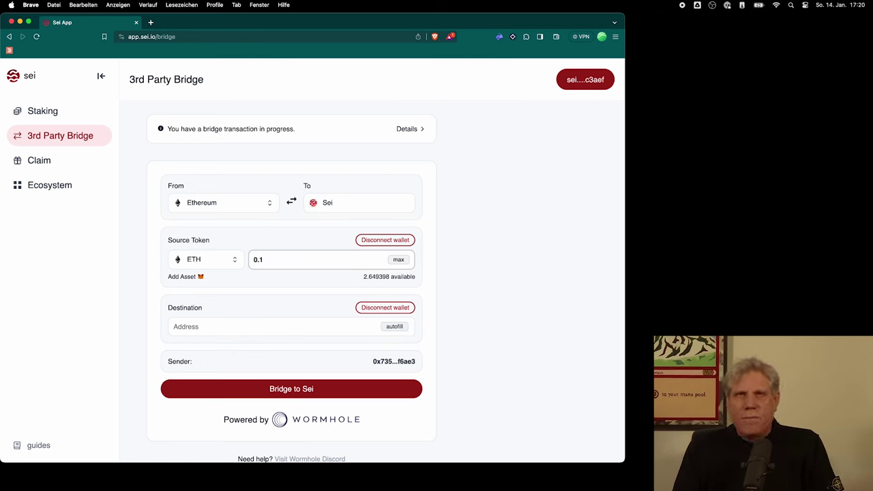
pyautogui.click(394, 326)
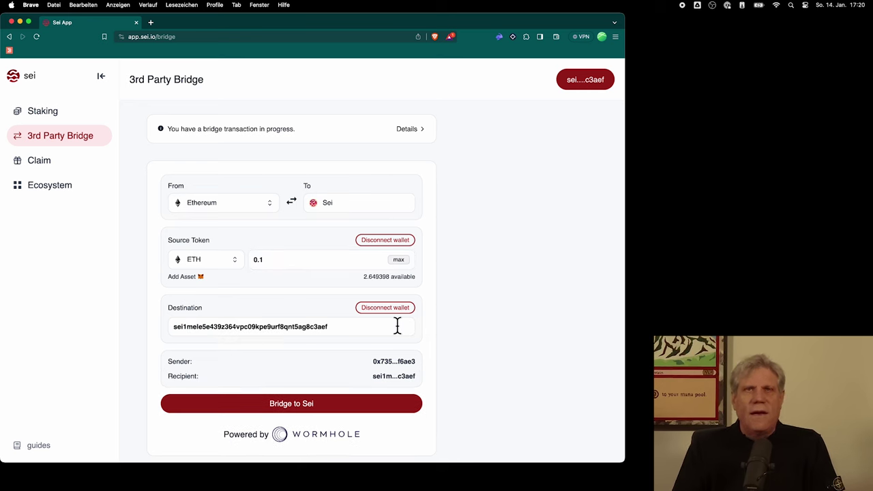
# Submit and sign the bridge transfer to Sei, and on its status page enable automatically sending Sei when the bridge completes
pyautogui.click(337, 409)
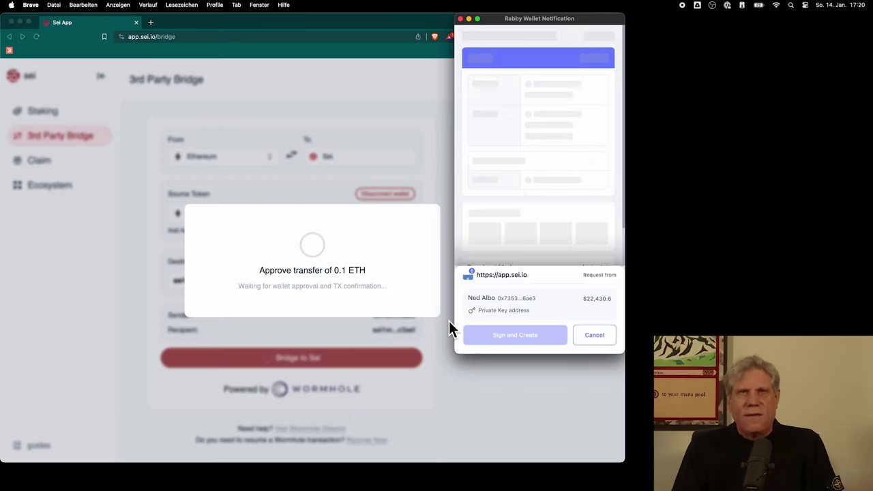
pyautogui.click(509, 337)
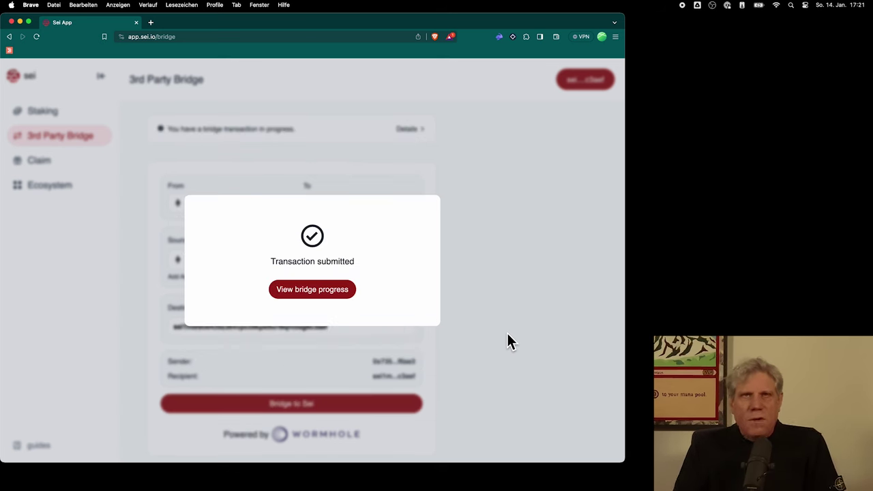
pyautogui.click(299, 292)
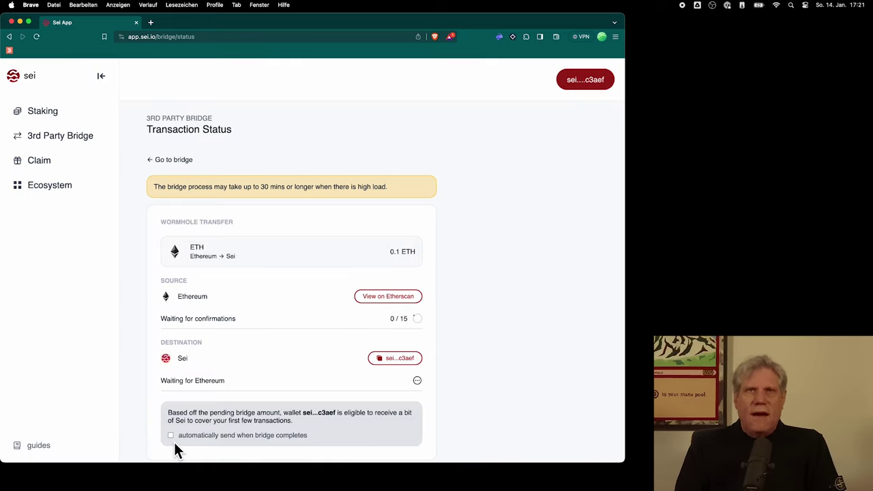
pyautogui.click(170, 435)
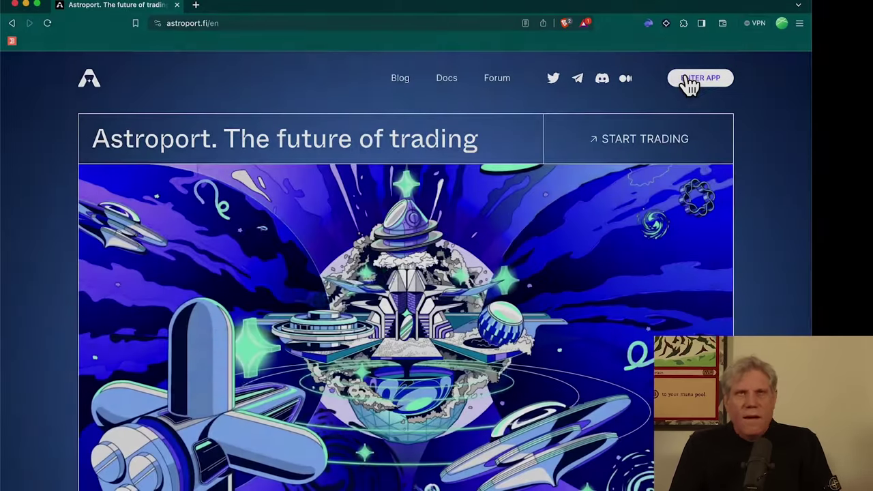
# Enter the Astroport trading app from its homepage and accept both statements of the disclaimer
pyautogui.click(688, 79)
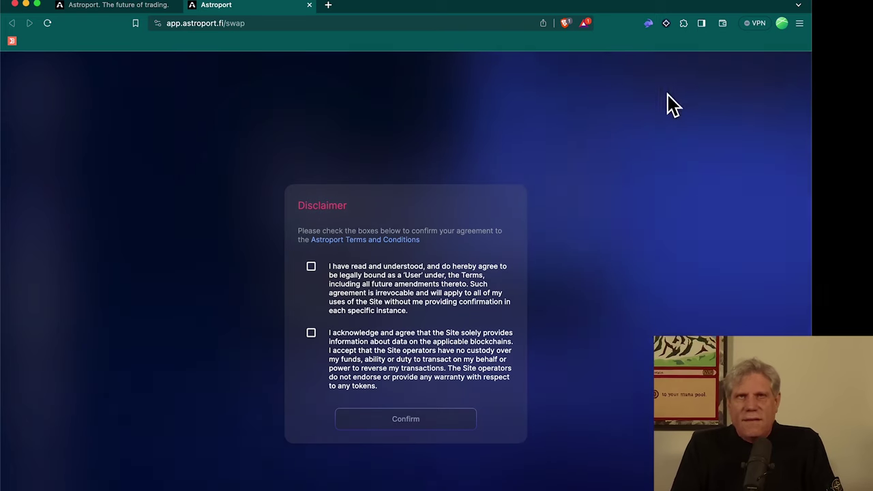
pyautogui.click(311, 268)
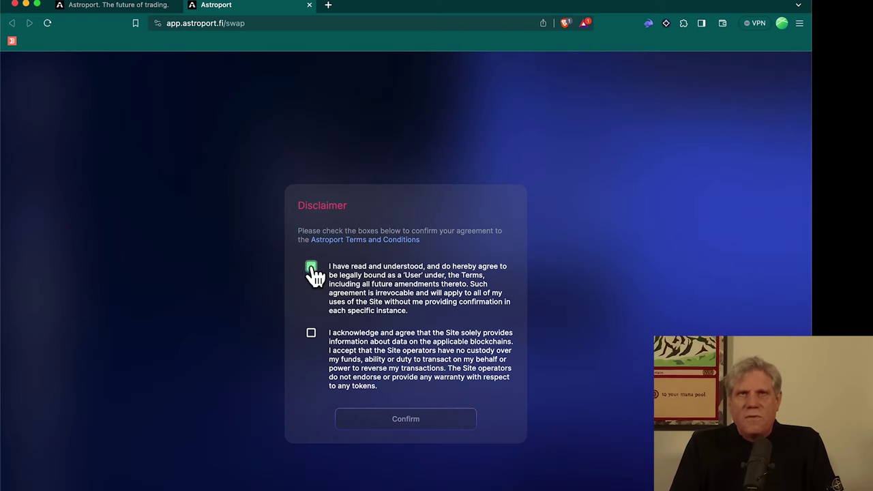
pyautogui.click(311, 334)
pyautogui.click(401, 421)
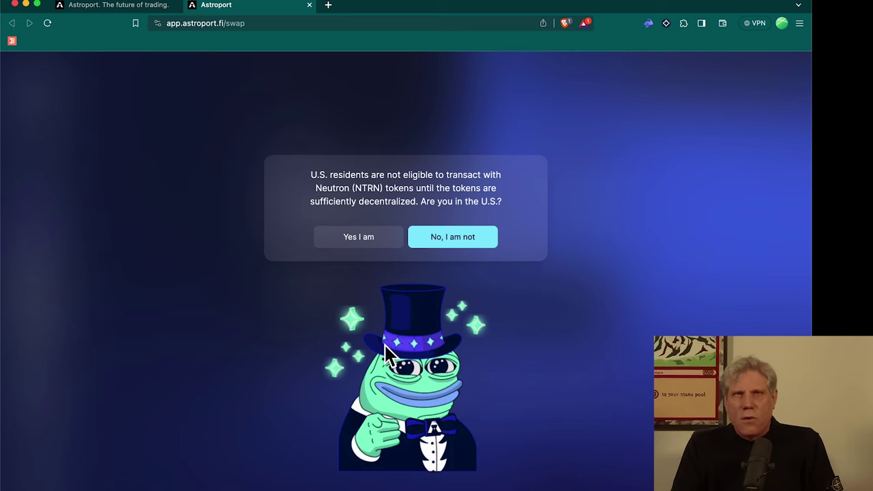
# Declare non-U.S. residency in Astroport and switch the network to Sei
pyautogui.click(484, 239)
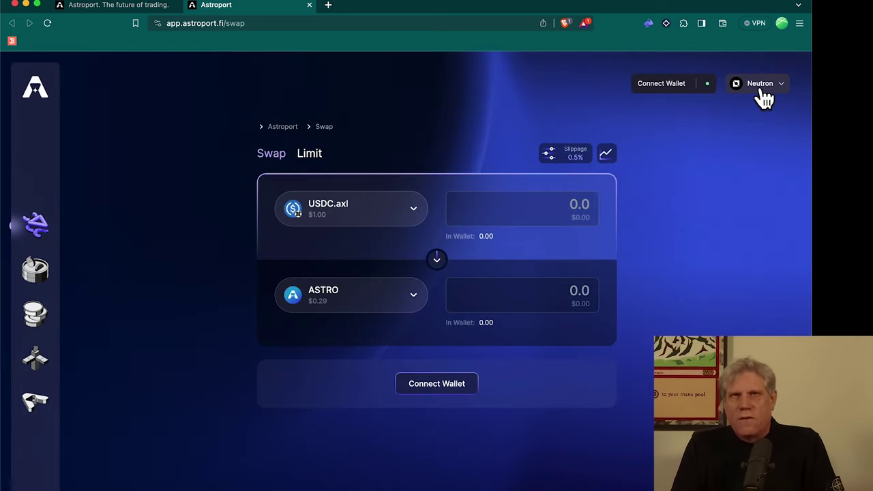
pyautogui.click(762, 95)
pyautogui.click(390, 362)
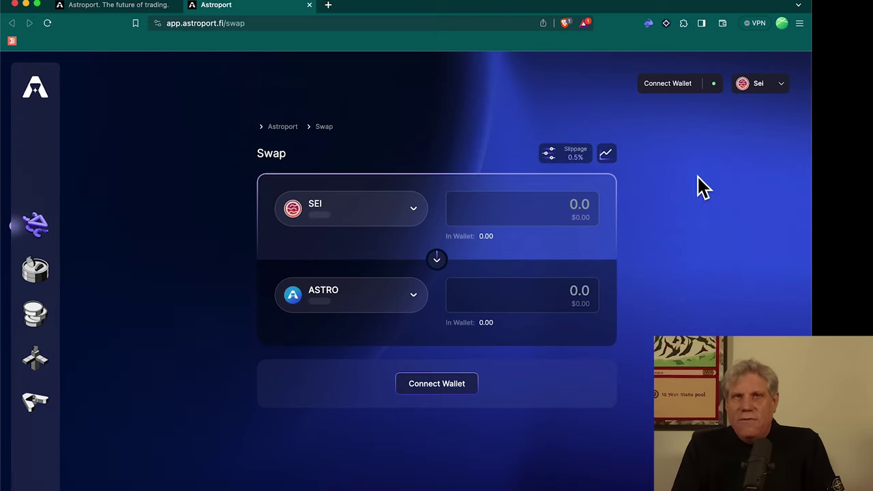
# Connect the Compass wallet to Astroport and approve the connection request
pyautogui.click(669, 85)
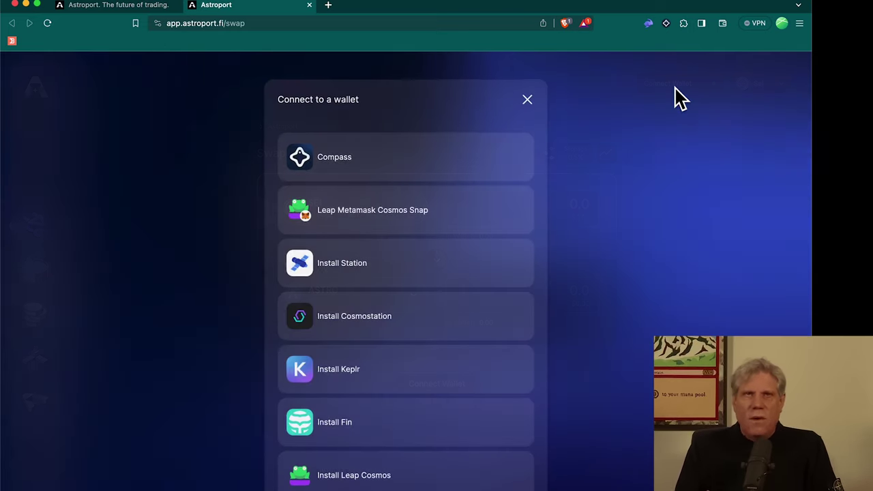
pyautogui.click(398, 161)
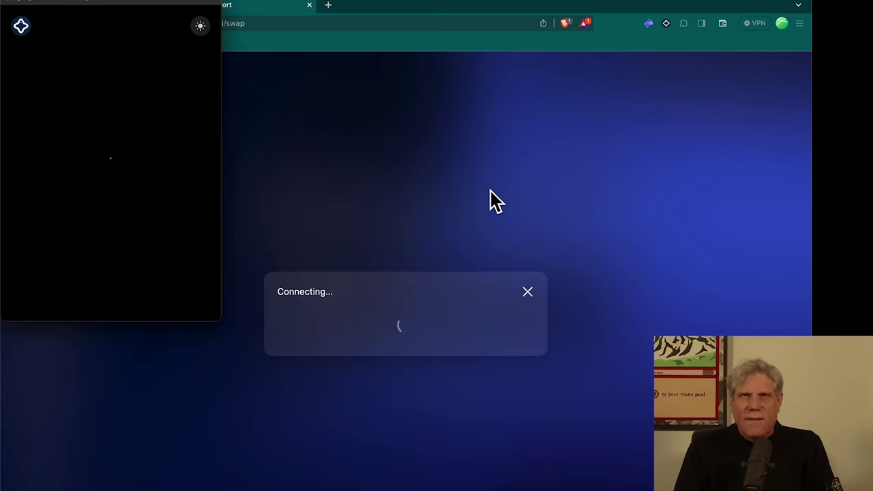
pyautogui.click(144, 298)
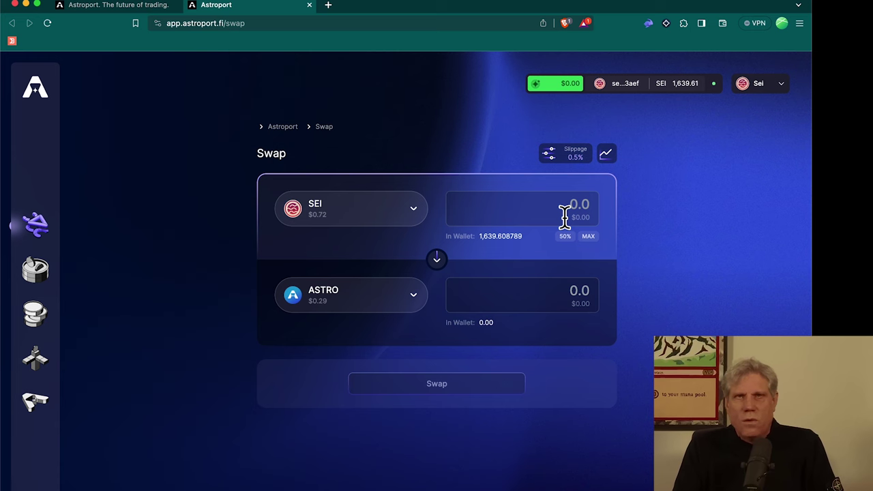
# Set up a swap of 100 SEI to USDC.eth, finding the receiving token by searching for "usdc"
pyautogui.click(558, 215)
pyautogui.click(411, 304)
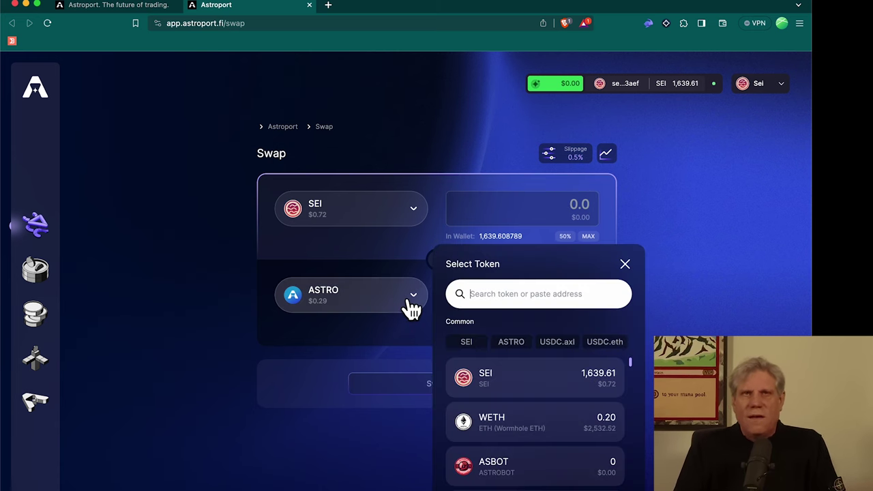
pyautogui.write('usdc')
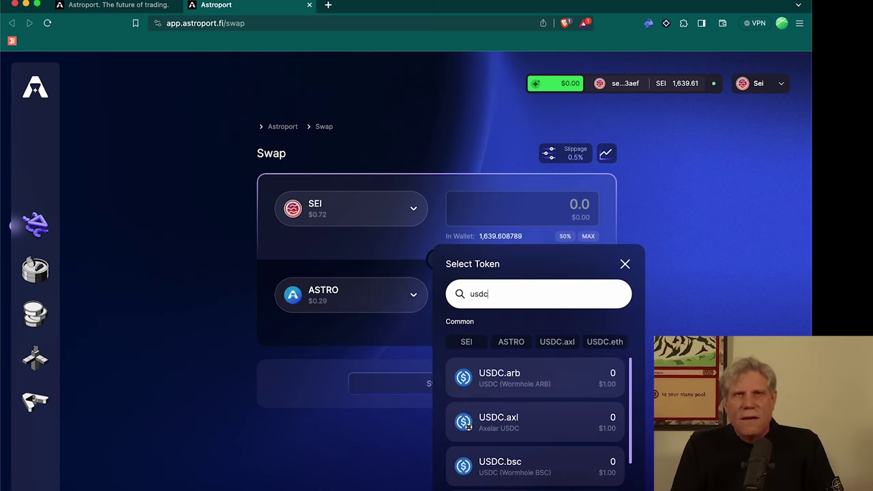
pyautogui.click(520, 487)
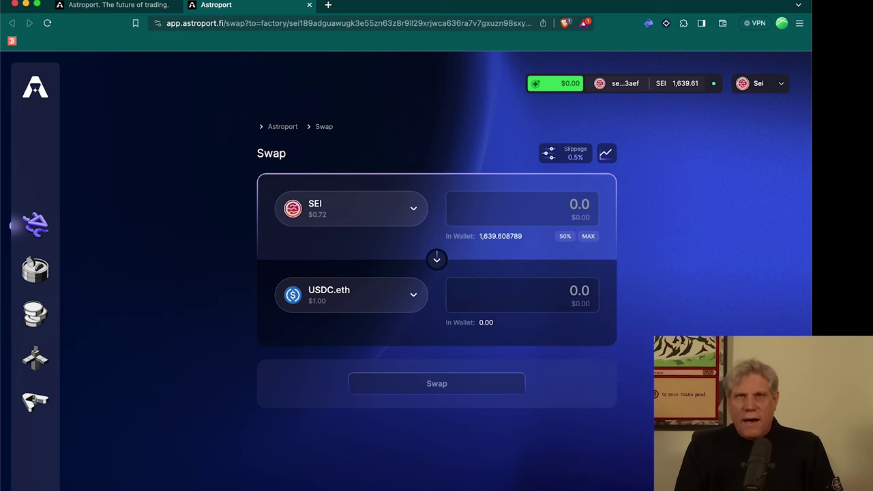
pyautogui.click(526, 221)
pyautogui.write('100')
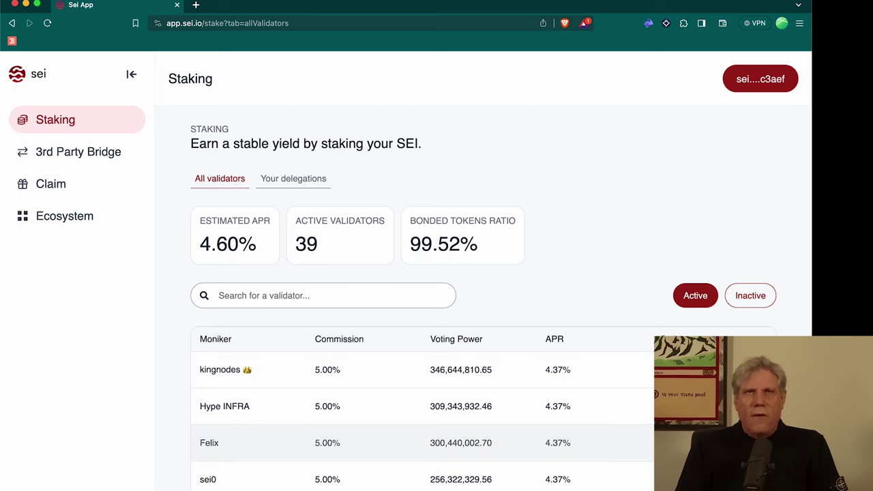
# On the Sei App staking page, delegate 100 SEI to the RHINO validator and approve the transaction in the wallet
pyautogui.scroll(-5, 483, 298)
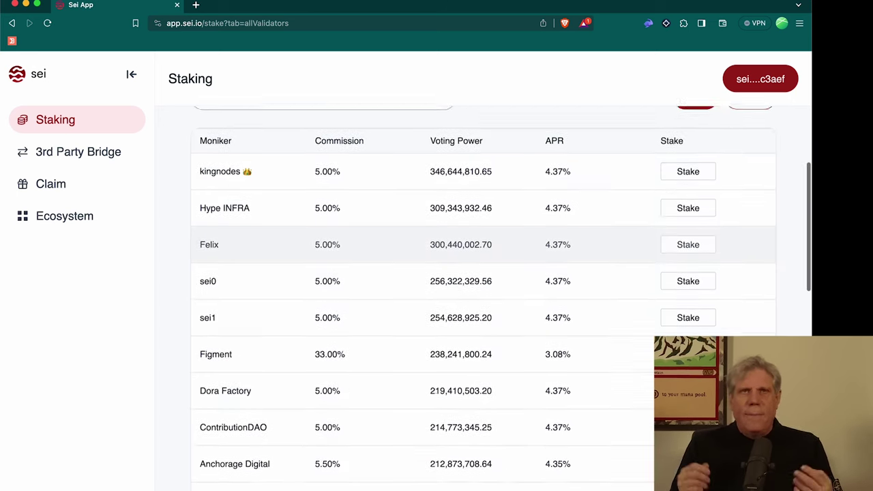
pyautogui.scroll(-4, 484, 298)
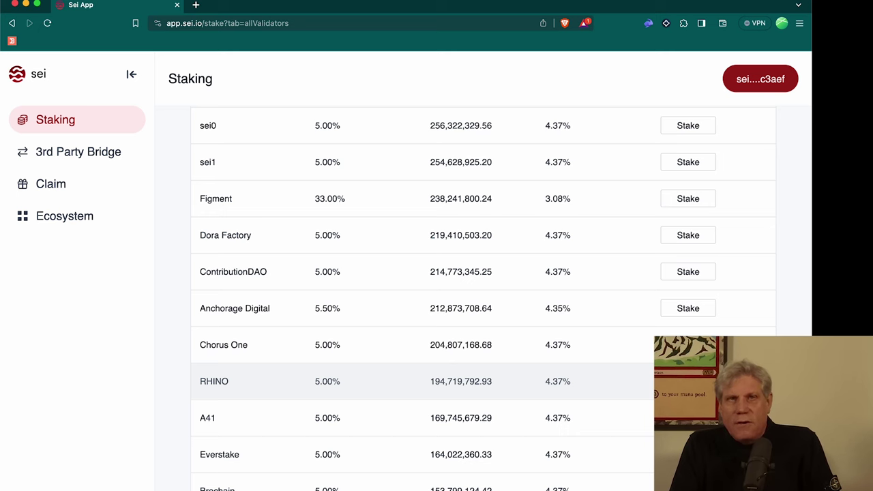
pyautogui.click(688, 381)
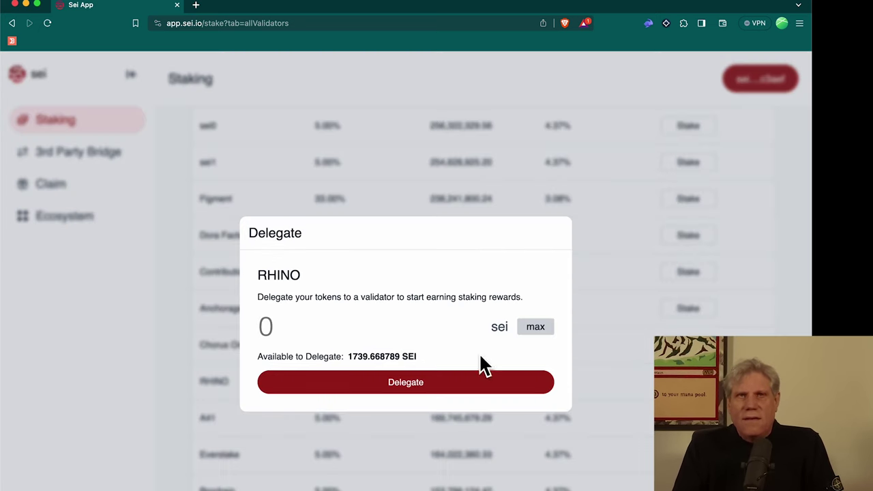
pyautogui.write('100')
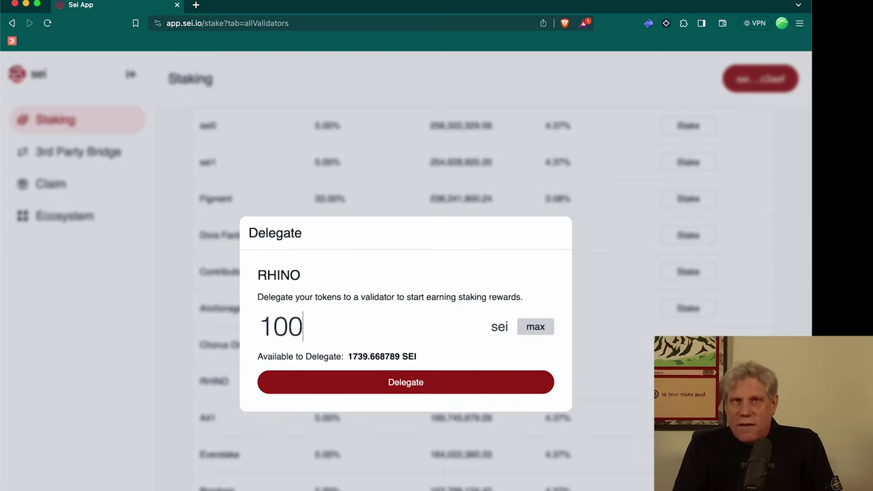
pyautogui.click(441, 390)
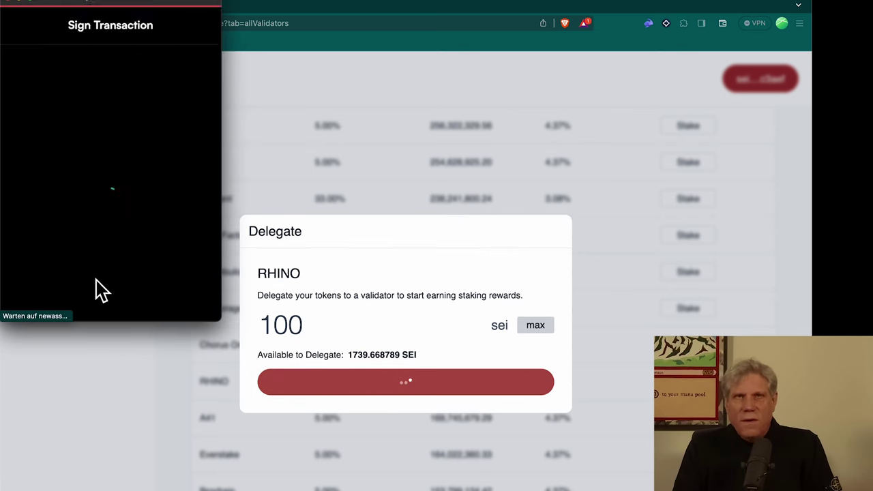
pyautogui.click(160, 304)
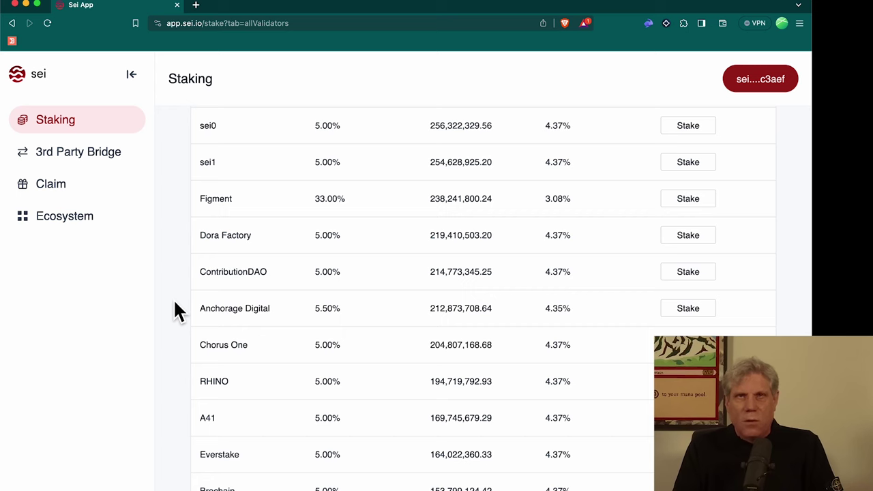
# Review your own delegations and open the details of the RHINO validator
pyautogui.scroll(5, 175, 310)
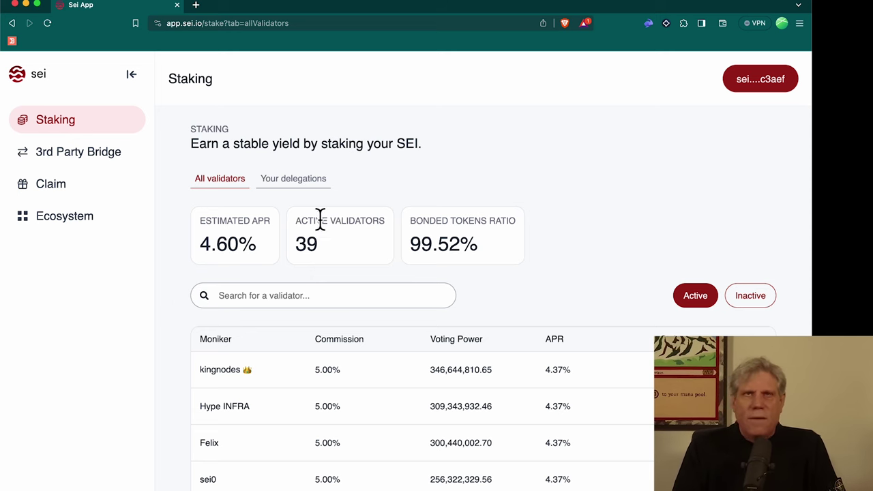
pyautogui.click(316, 186)
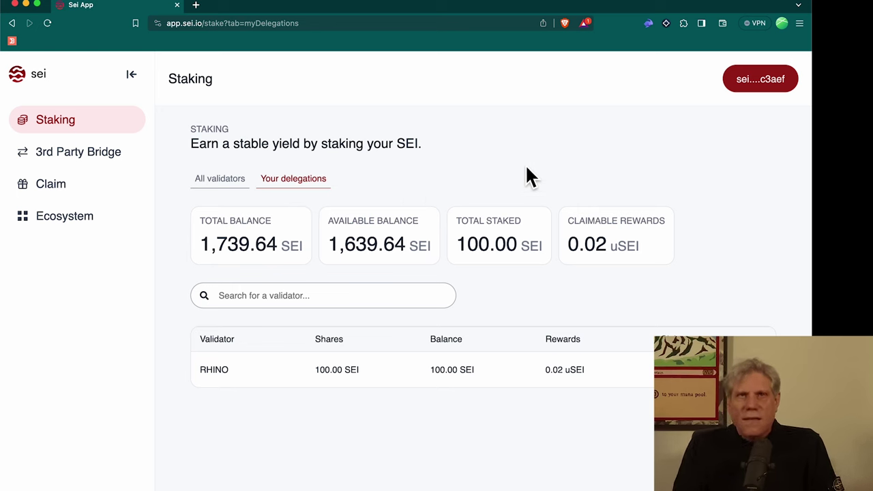
pyautogui.click(462, 382)
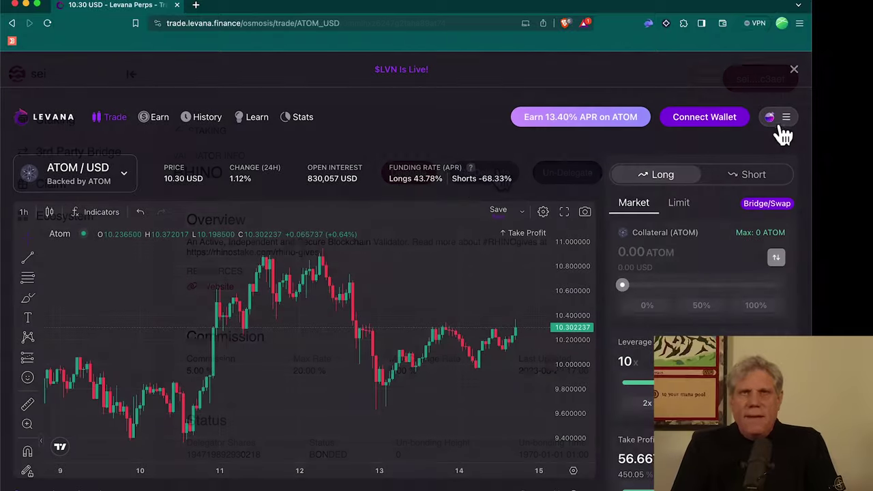
# On Levana's trading page, switch the network to Sei
pyautogui.click(781, 122)
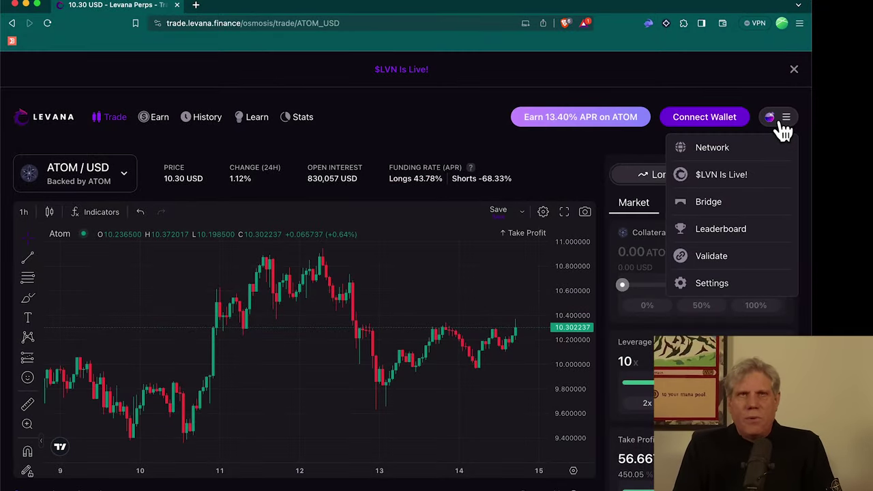
pyautogui.click(743, 148)
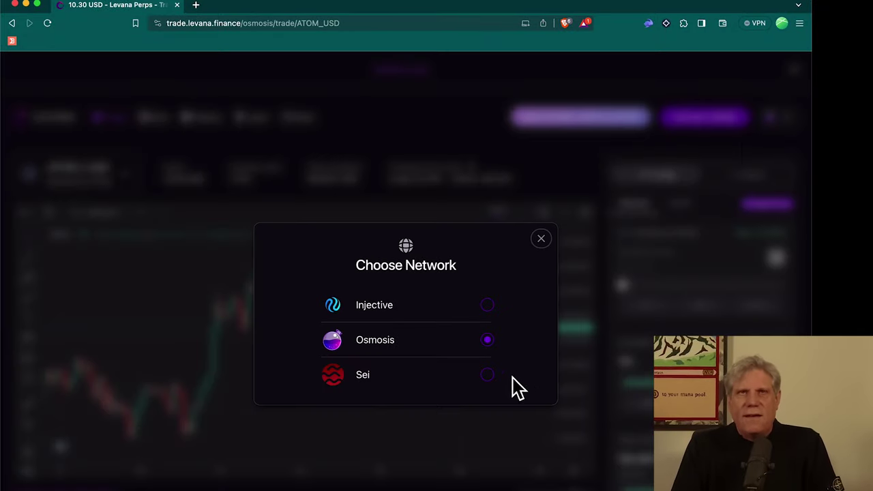
pyautogui.click(488, 386)
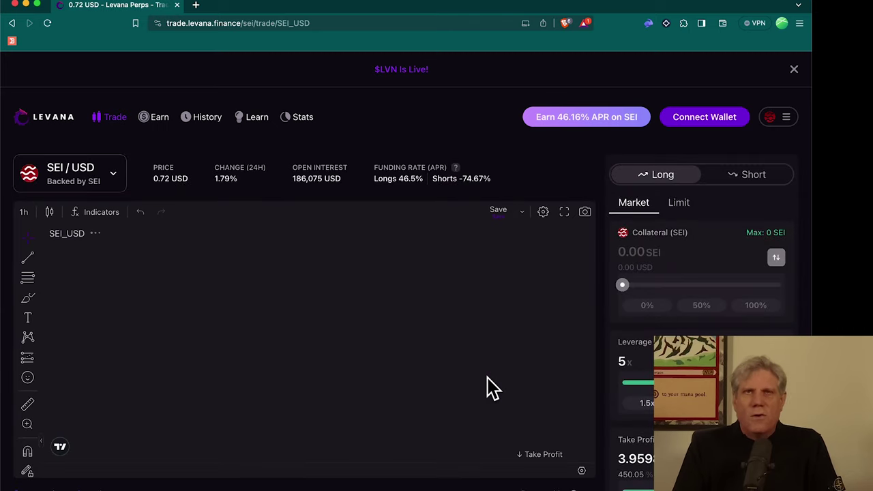
# Connect the Compass wallet to Levana and approve the connection request
pyautogui.click(705, 118)
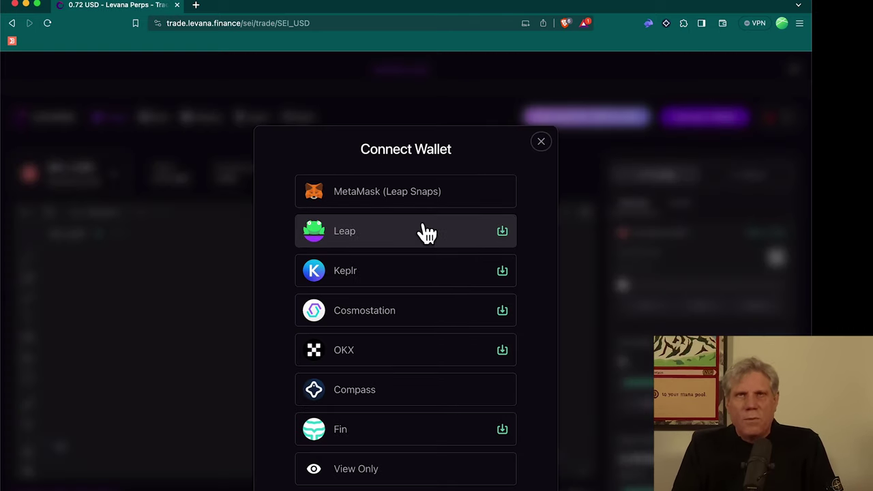
pyautogui.click(401, 401)
pyautogui.click(156, 290)
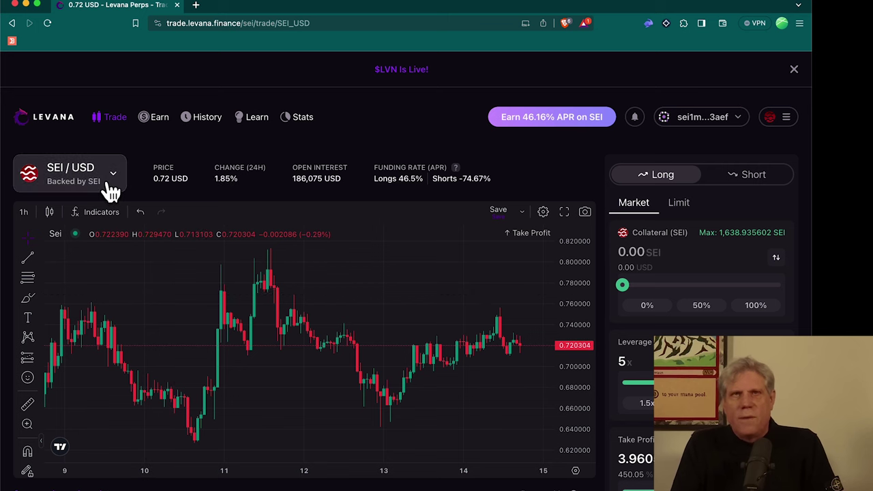
# Select the ETH/USD market and prepare a long position with the maximum collateral of 0.199999 ETH at 5x leverage
pyautogui.click(109, 183)
pyautogui.click(88, 267)
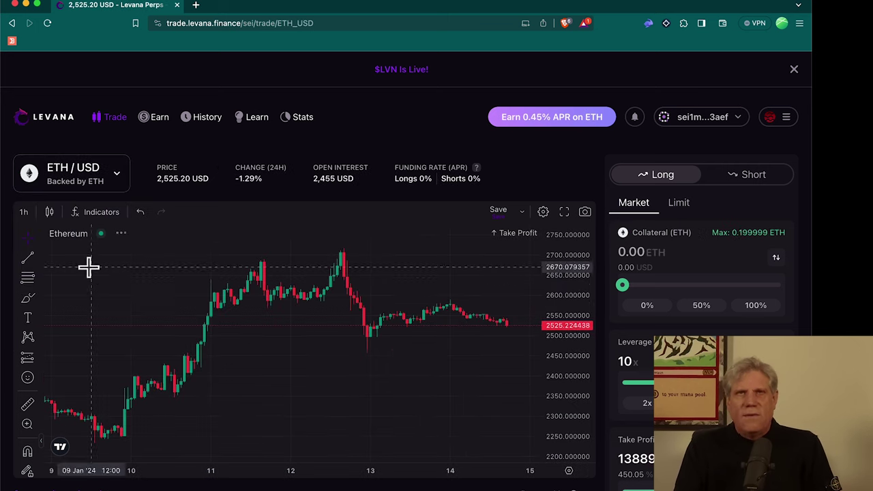
pyautogui.click(660, 251)
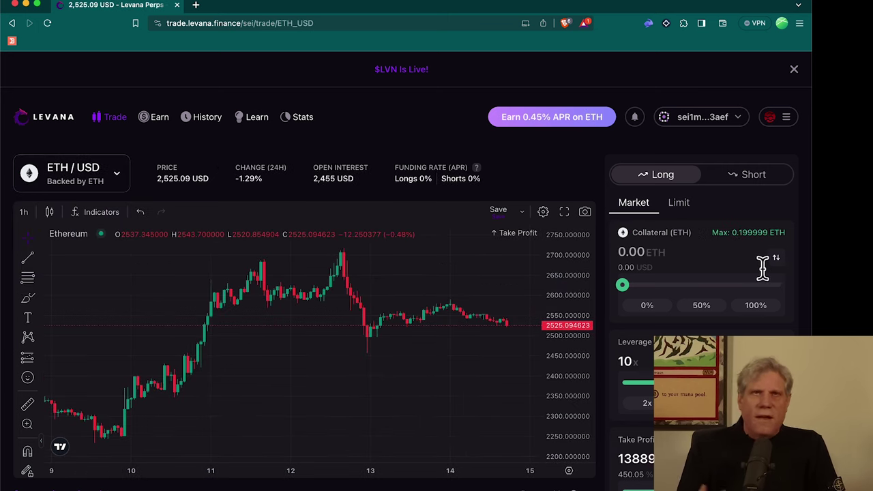
pyautogui.click(735, 234)
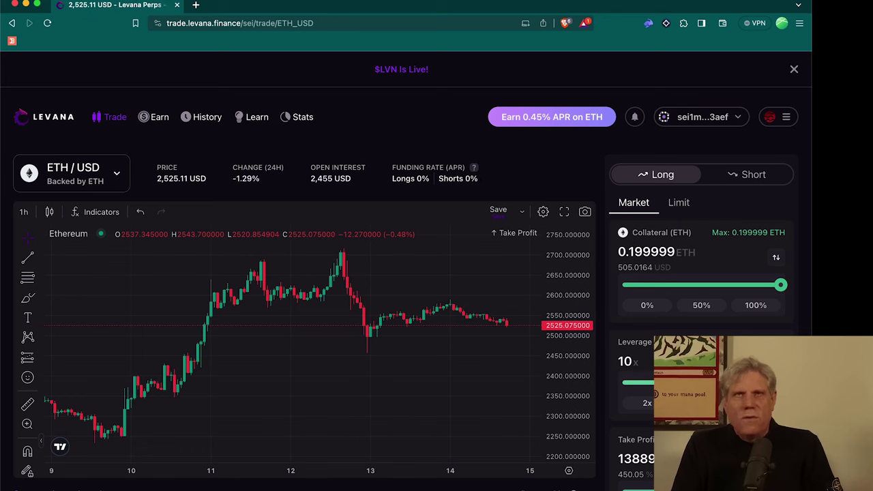
pyautogui.moveTo(669, 383); pyautogui.dragTo(644, 383)
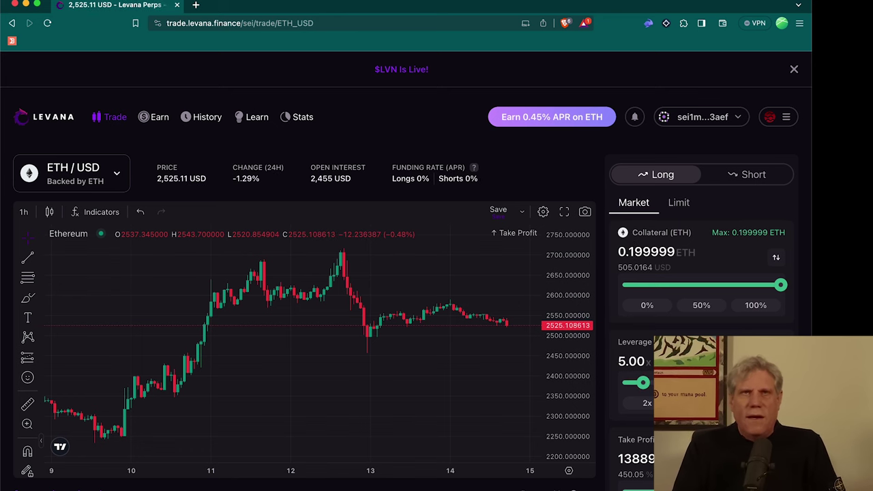
pyautogui.scroll(-2, 644, 383)
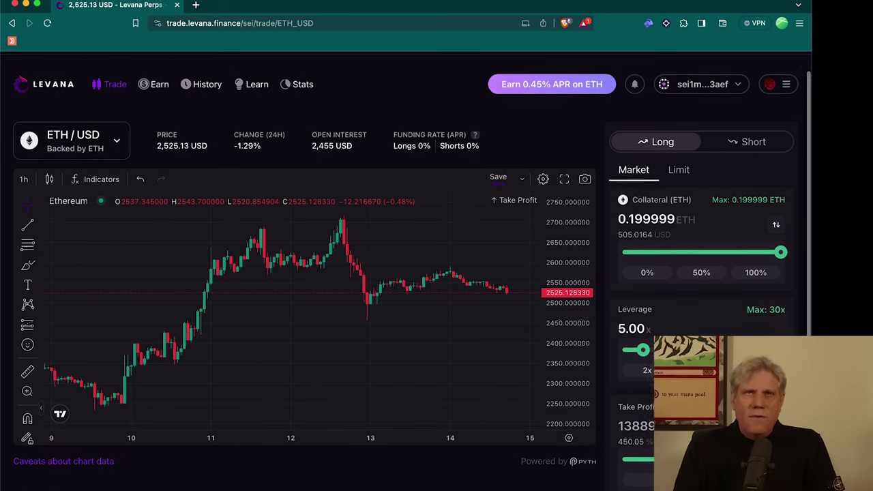
pyautogui.scroll(-2, 644, 384)
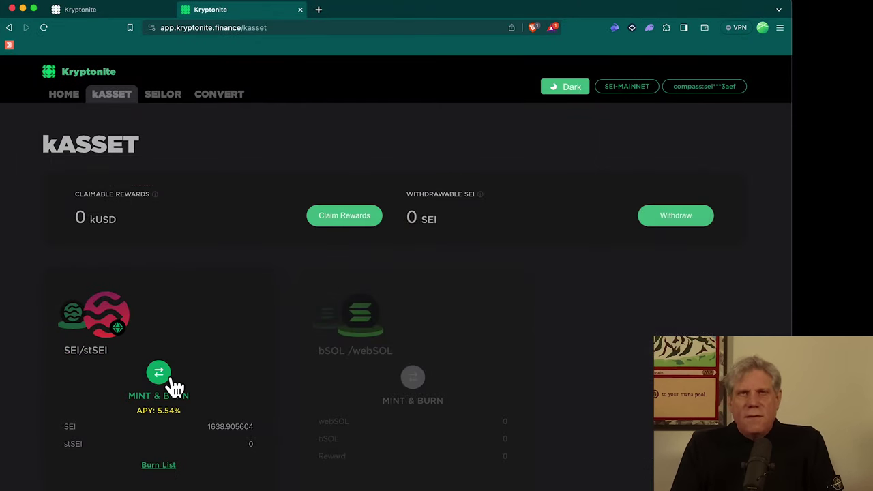
# On Kryptonite's SEI/stSEI mint page, bond 500 SEI to mint stSEI and approve the transaction in the wallet
pyautogui.click(173, 382)
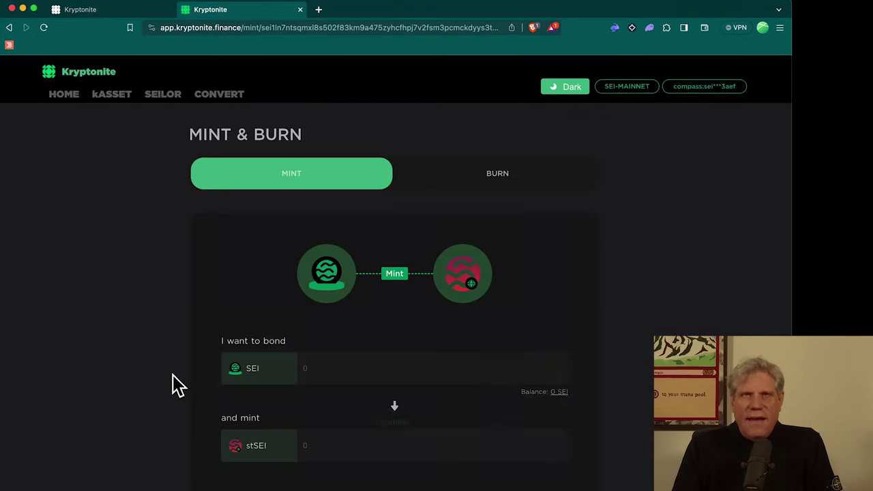
pyautogui.tripleClick(552, 403)
pyautogui.click(552, 403)
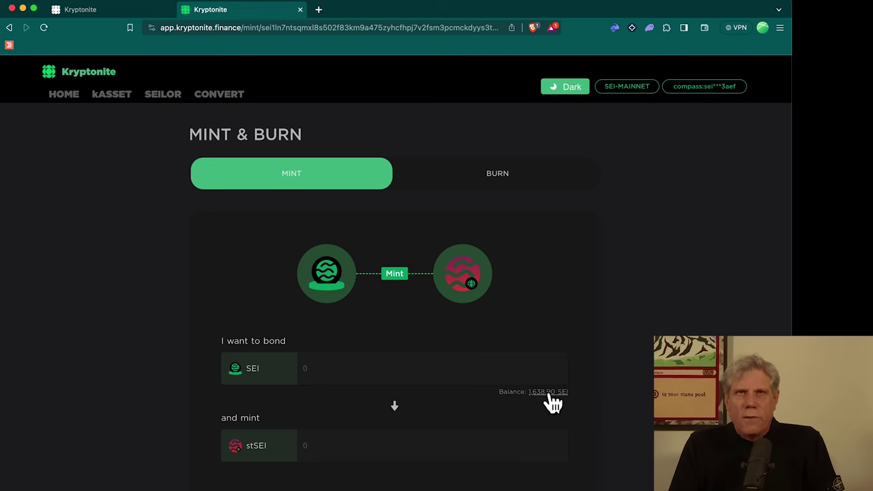
pyautogui.click(399, 370)
pyautogui.write('500')
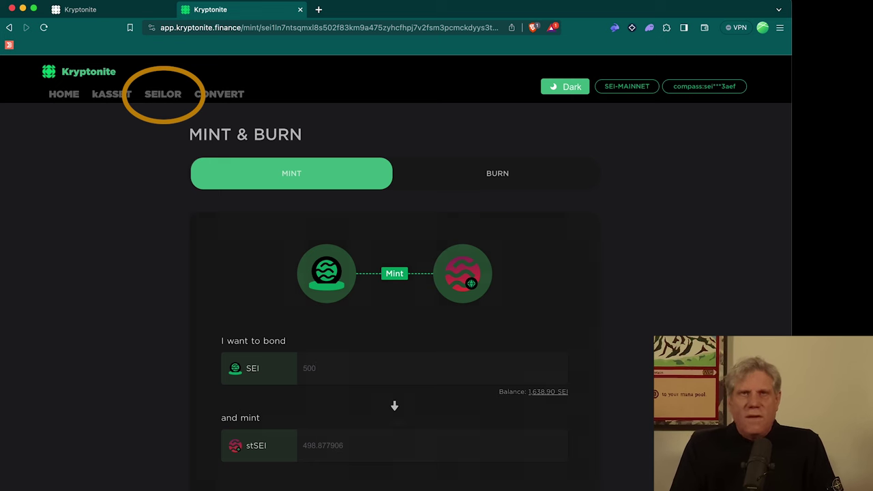
pyautogui.press('Return')
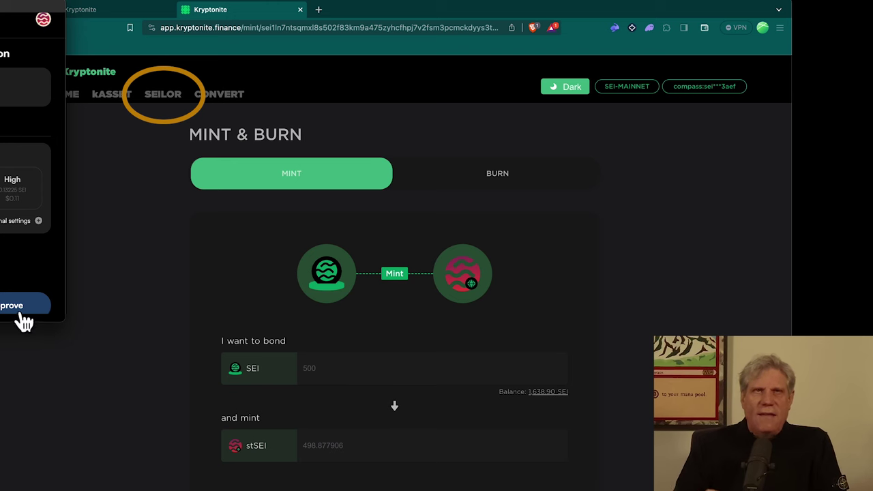
pyautogui.click(19, 308)
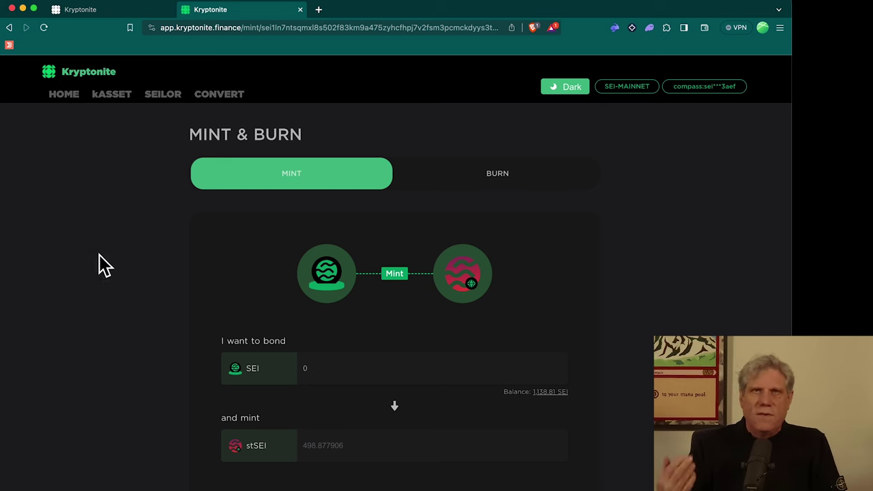
# Look over the Kryptonite home overview and check the SEI and stSEI balances on the kASSET page
pyautogui.click(64, 95)
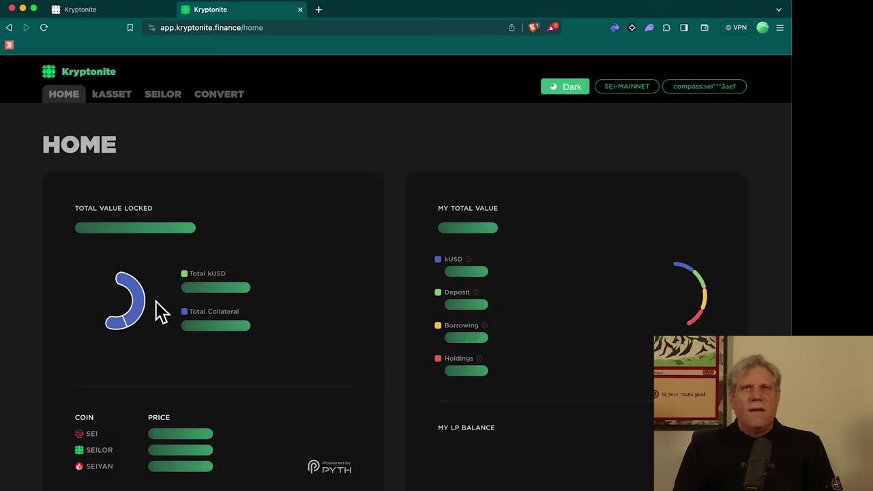
pyautogui.click(112, 95)
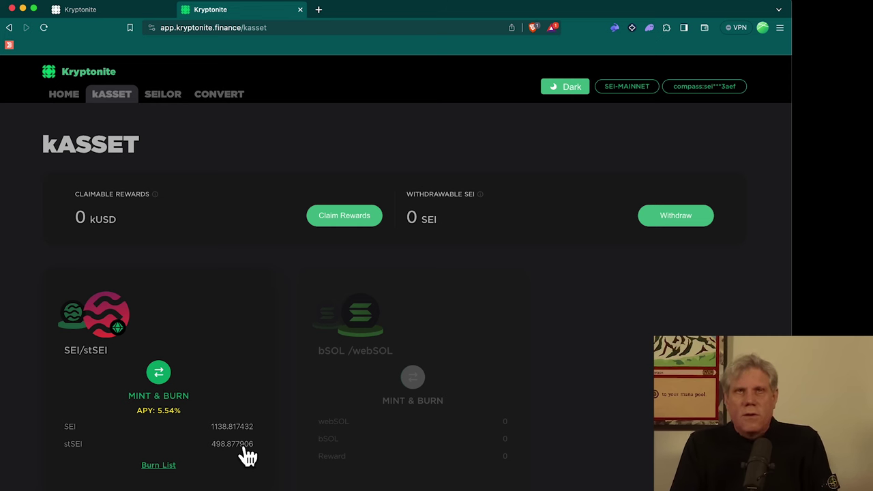
# Examine the SEILOR boost and staking pools, view the SEILOR/SEI pool's add-liquidity page on Astroport, and return to Kryptonite
pyautogui.click(179, 106)
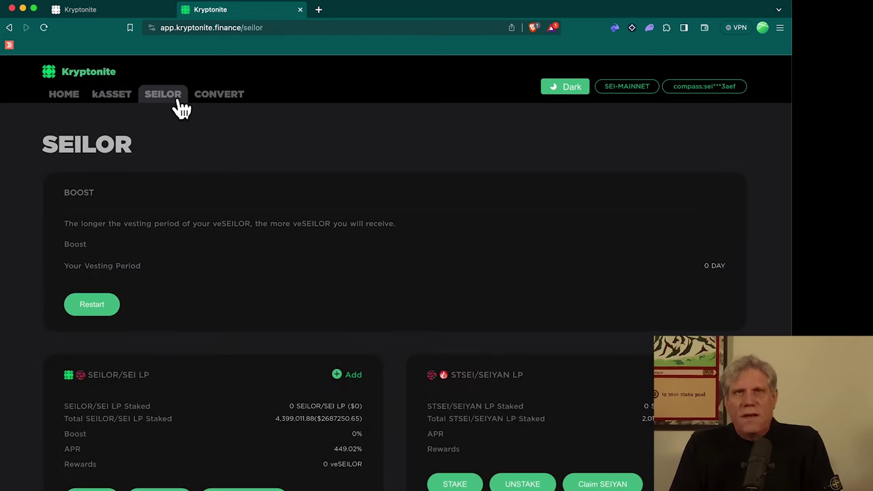
pyautogui.scroll(-2, 222, 360)
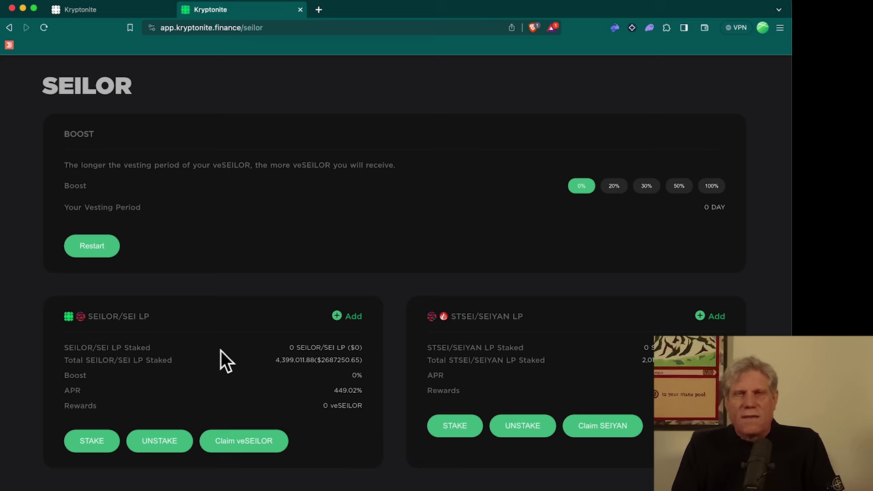
pyautogui.click(355, 318)
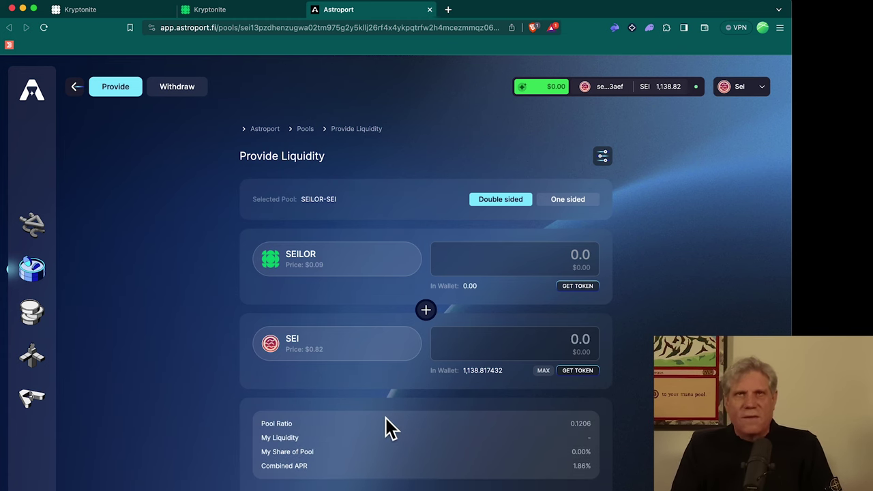
pyautogui.click(276, 11)
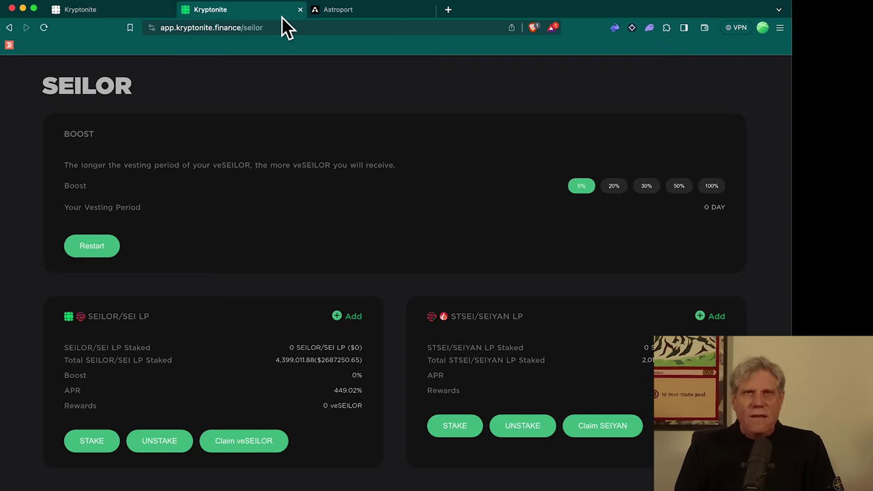